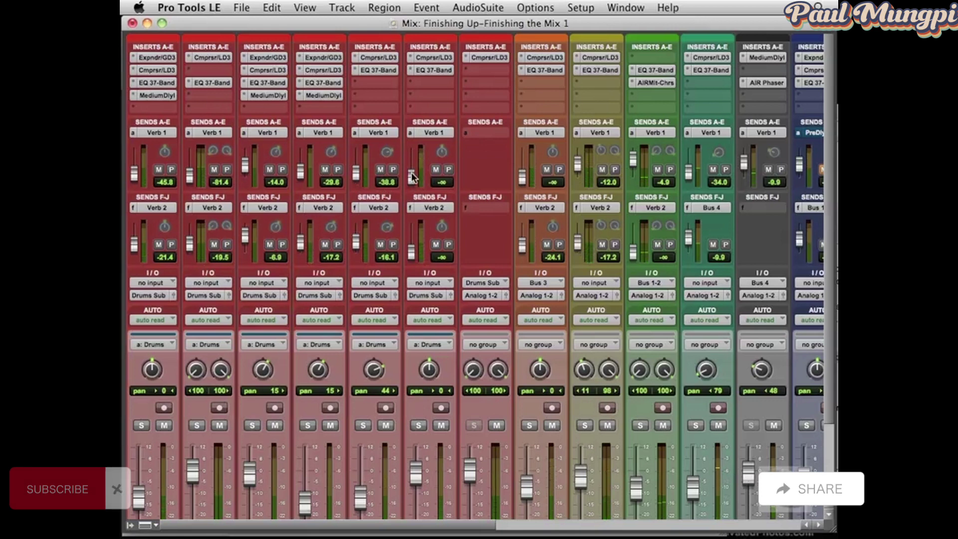
Solo the drum group tracks and start playback.
left_click(418, 425)
scroll(442, 388, "down", 3)
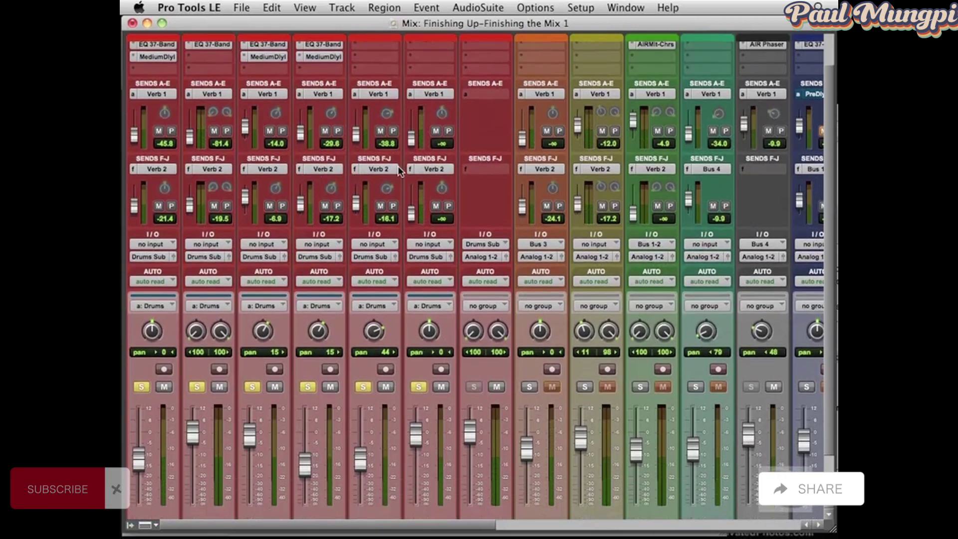
key("space")
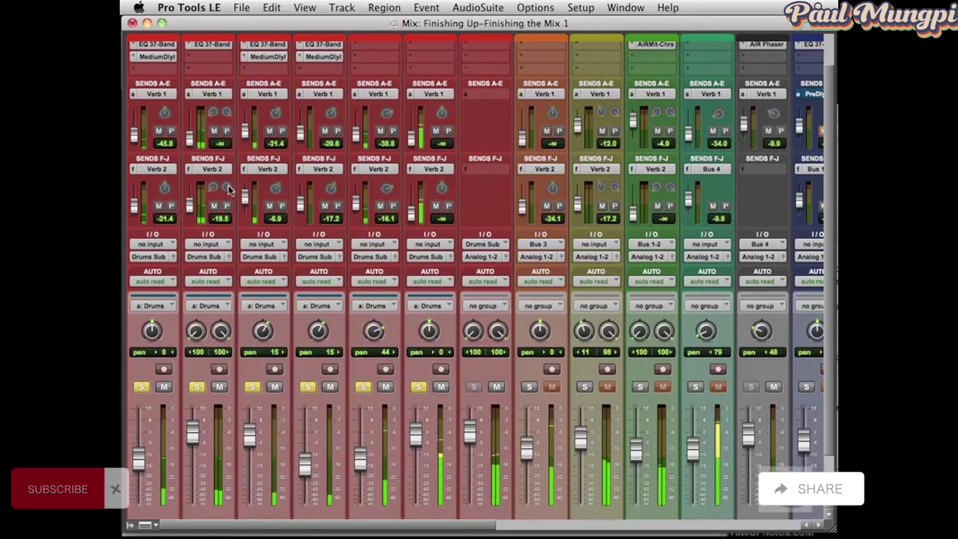
Lower the Verb 2 sends to -65.3 on the Overhead track and -12.0 on Snare Top.
left_click_drag(190, 204, 193, 214)
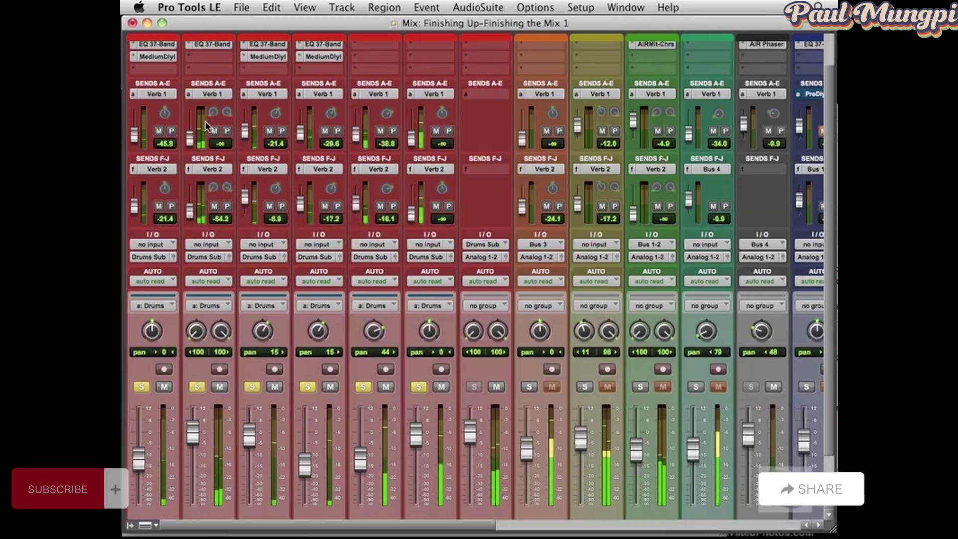
left_click_drag(190, 212, 190, 215)
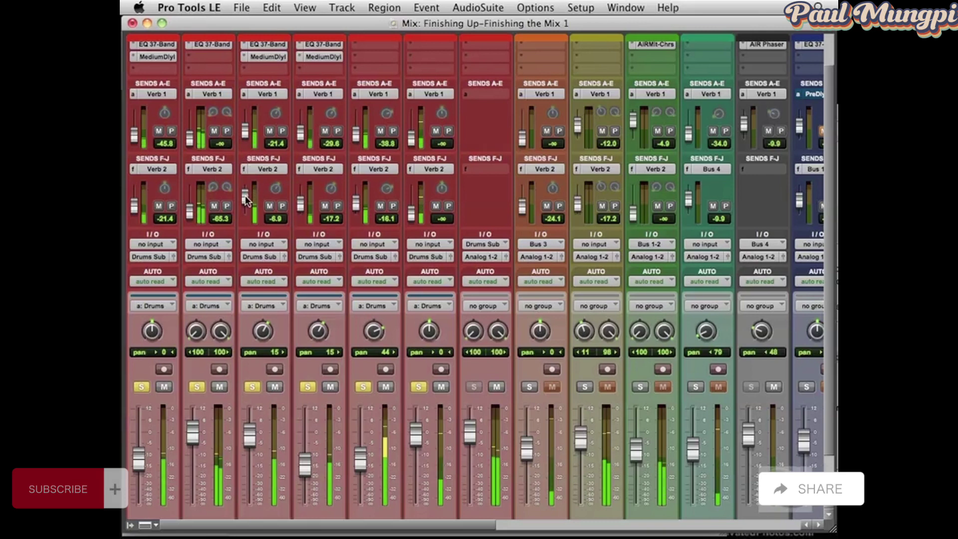
left_click_drag(244, 197, 245, 199)
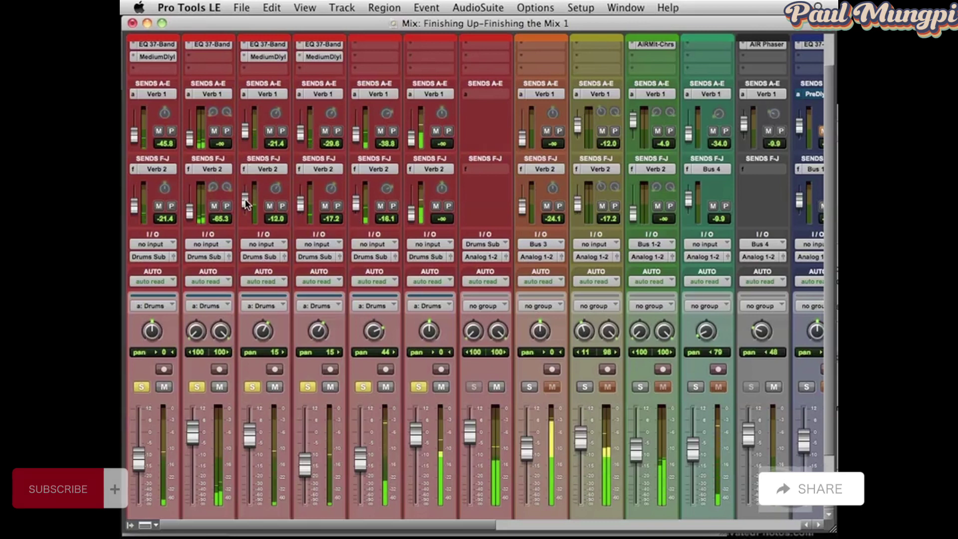
Set the mix to 15% in Snare Top's Medium Delay II insert and close the plug-in.
scroll(248, 145, "up", 1)
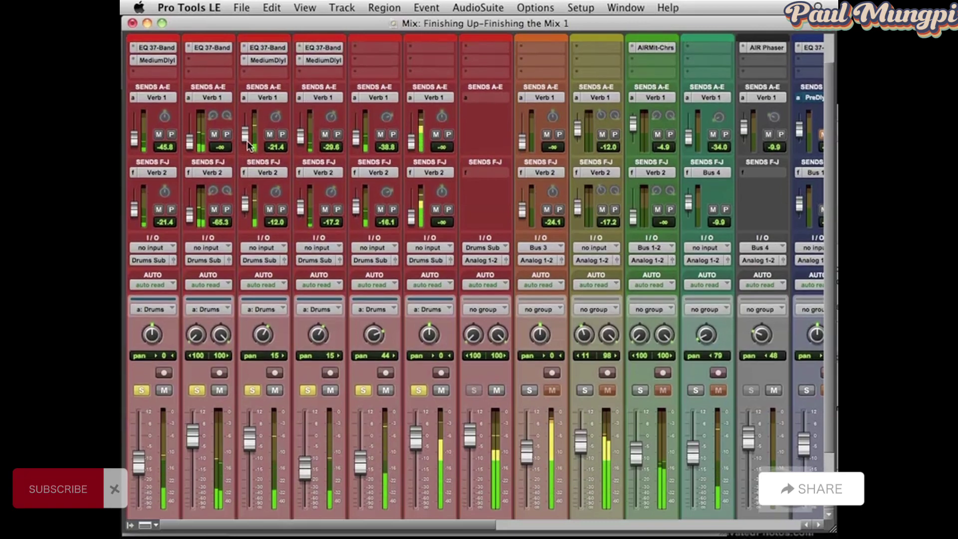
scroll(248, 144, "up", 3)
left_click(268, 95)
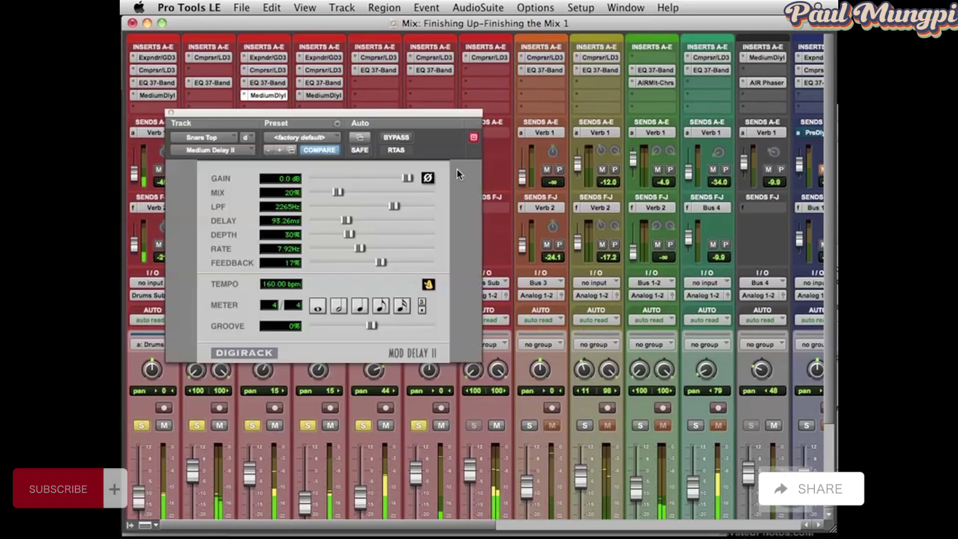
left_click_drag(338, 193, 332, 193)
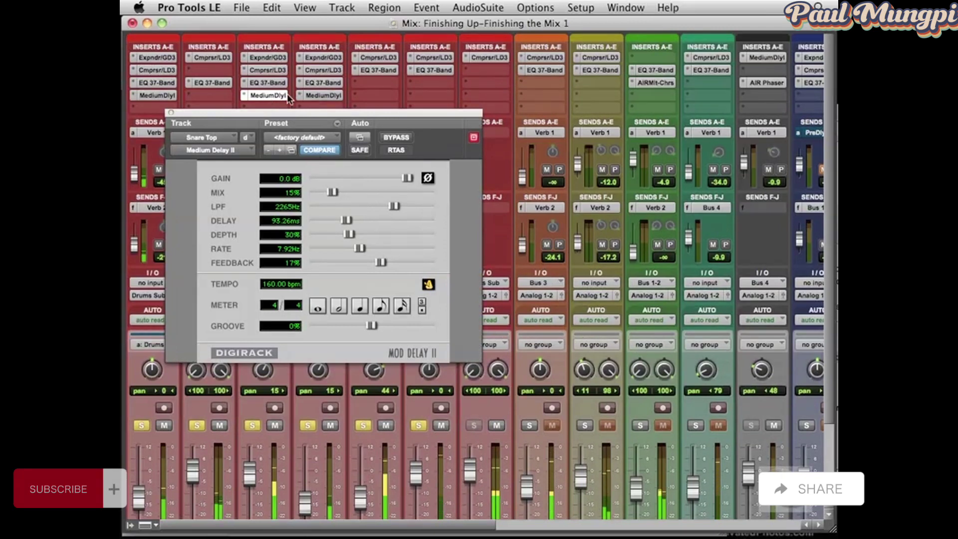
left_click(270, 96)
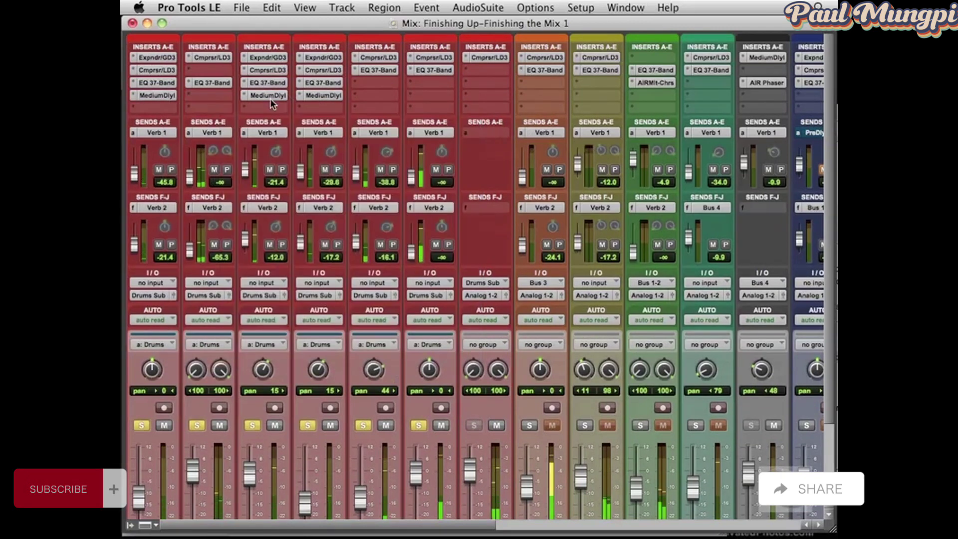
Unsolo the drum group and lower the Hat track's volume to -12.6.
left_click(418, 426)
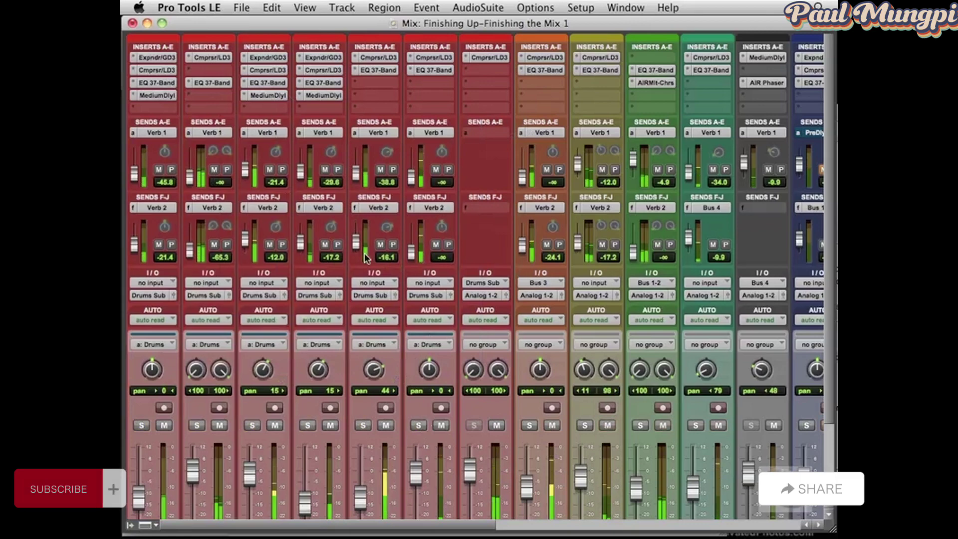
scroll(331, 245, "down", 5)
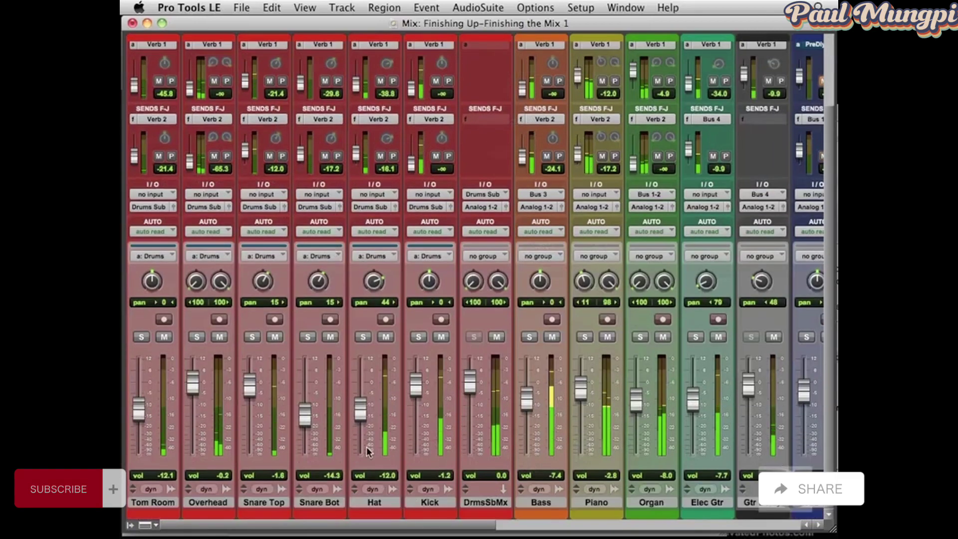
left_click_drag(360, 413, 360, 415)
scroll(285, 307, "up", 1)
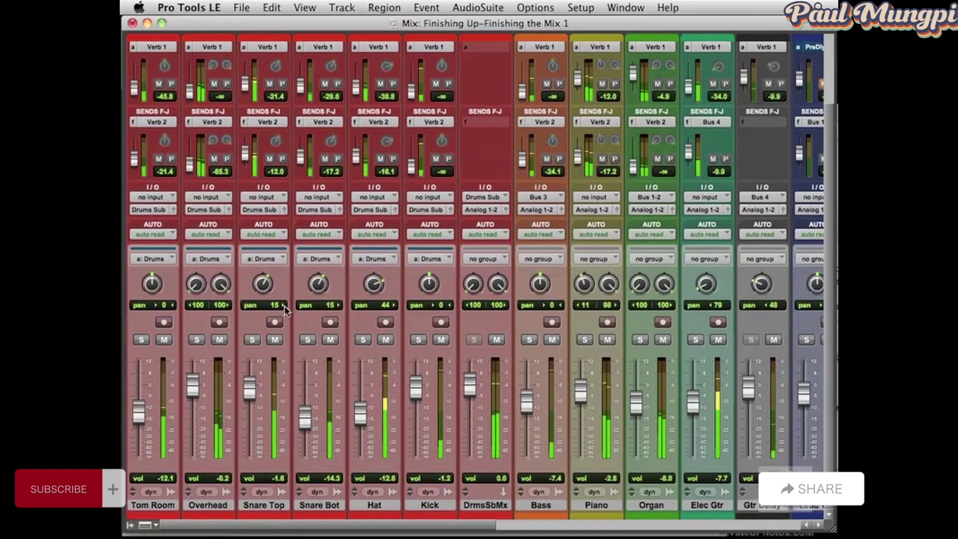
Solo the drum group and set the low-mid band of Snare Top's 7-band EQ to 4.9 dB at 295 Hz.
left_click(252, 340)
scroll(335, 238, "up", 1)
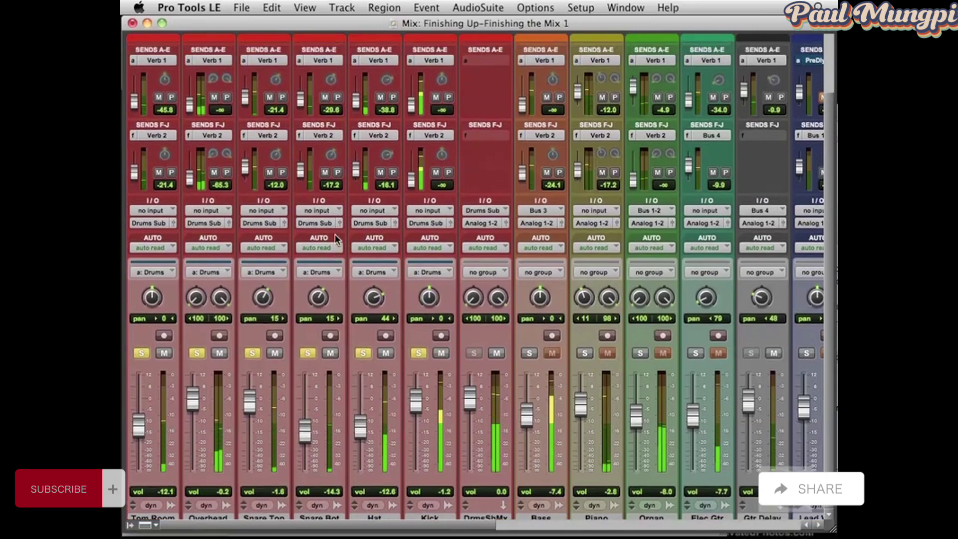
scroll(335, 236, "up", 5)
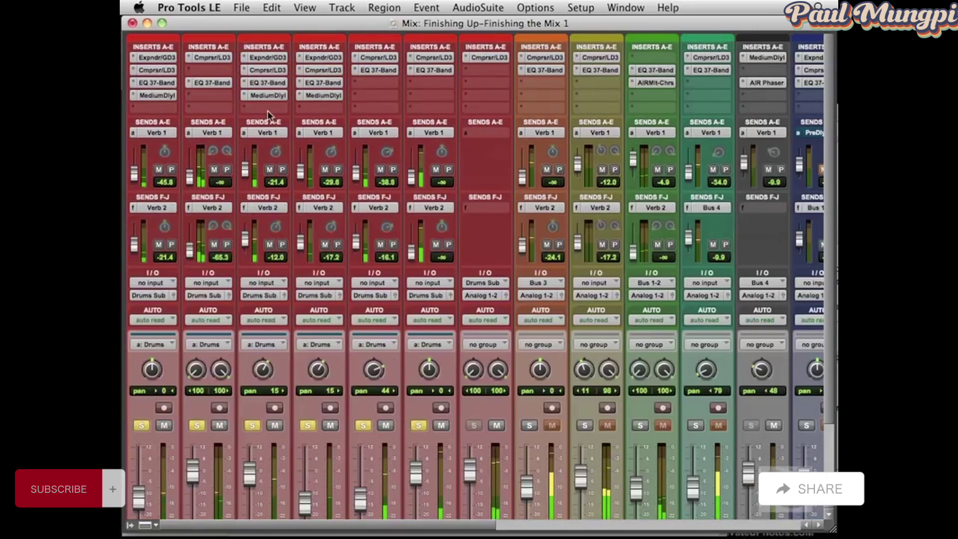
left_click(268, 83)
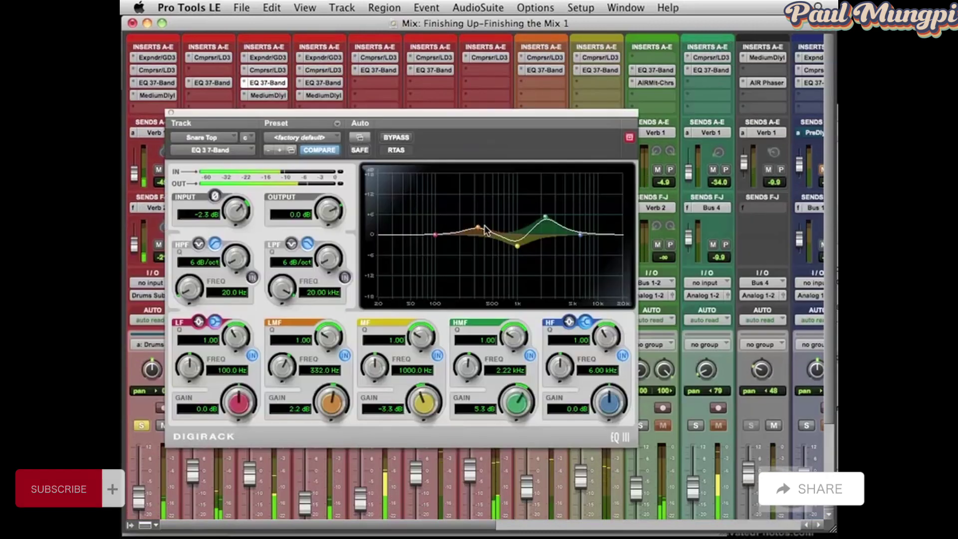
left_click_drag(480, 227, 473, 221)
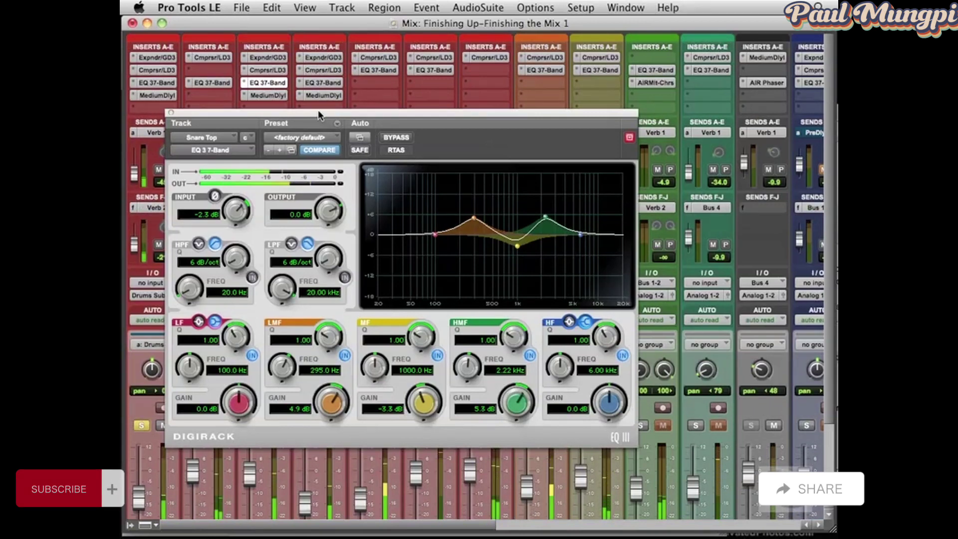
left_click_drag(319, 109, 432, 106)
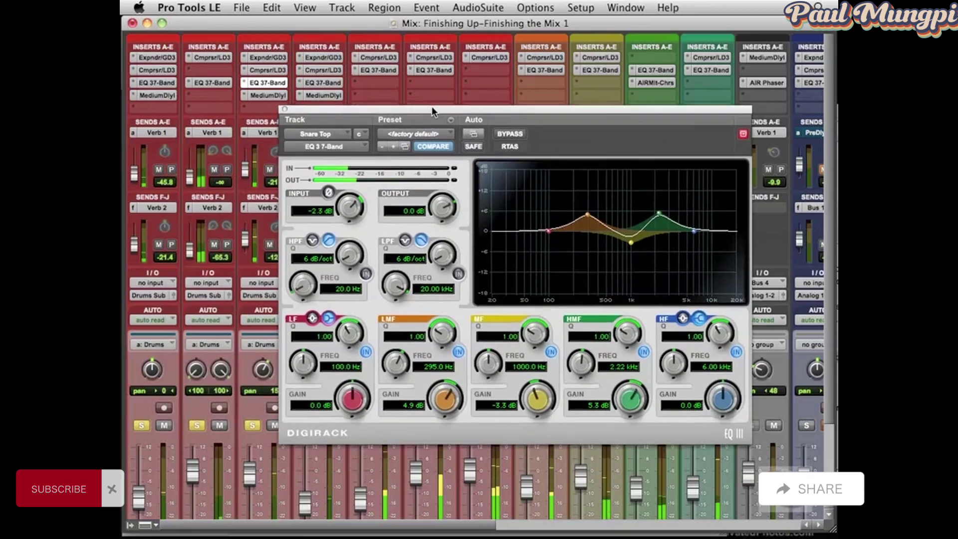
left_click(285, 109)
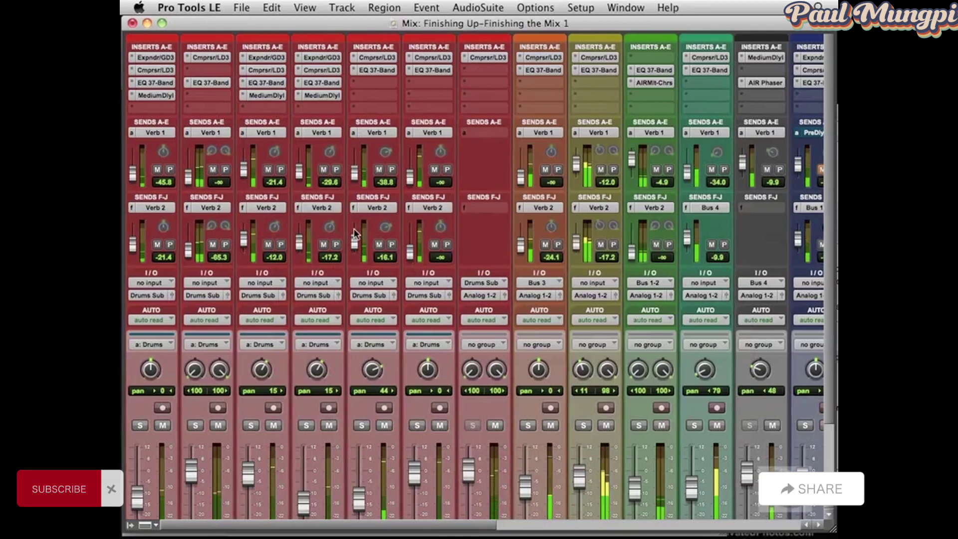
Solo the drum group and cut the high-frequency band of the Hat's 7-band EQ to -3.9 dB at 3.50 kHz.
scroll(354, 228, "down", 1)
scroll(354, 229, "down", 3)
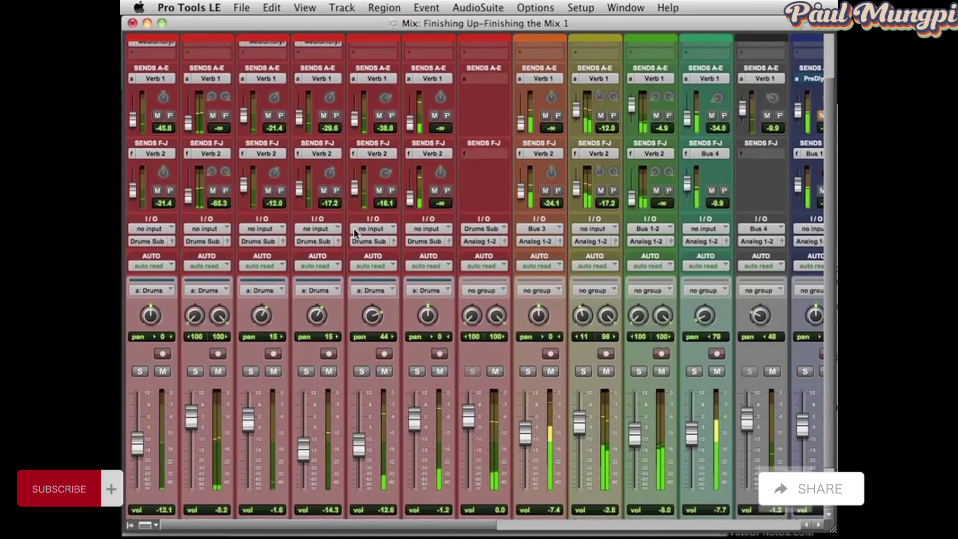
scroll(354, 233, "down", 1)
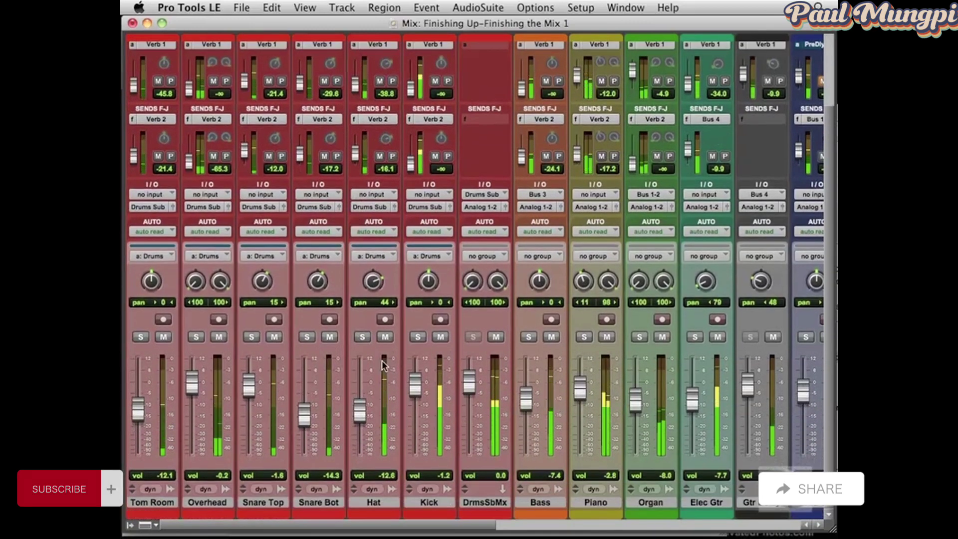
left_click(364, 338)
scroll(364, 337, "up", 4)
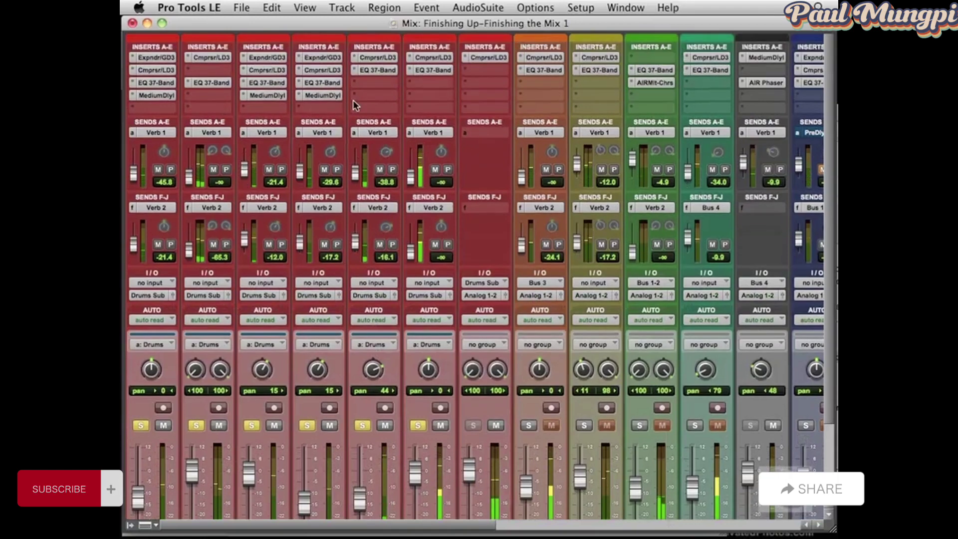
left_click(378, 70)
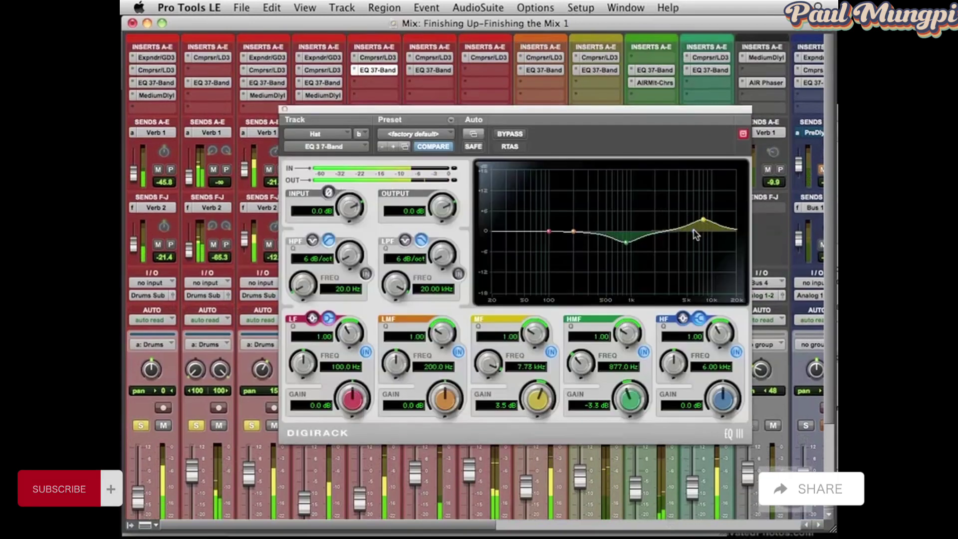
left_click_drag(693, 232, 675, 245)
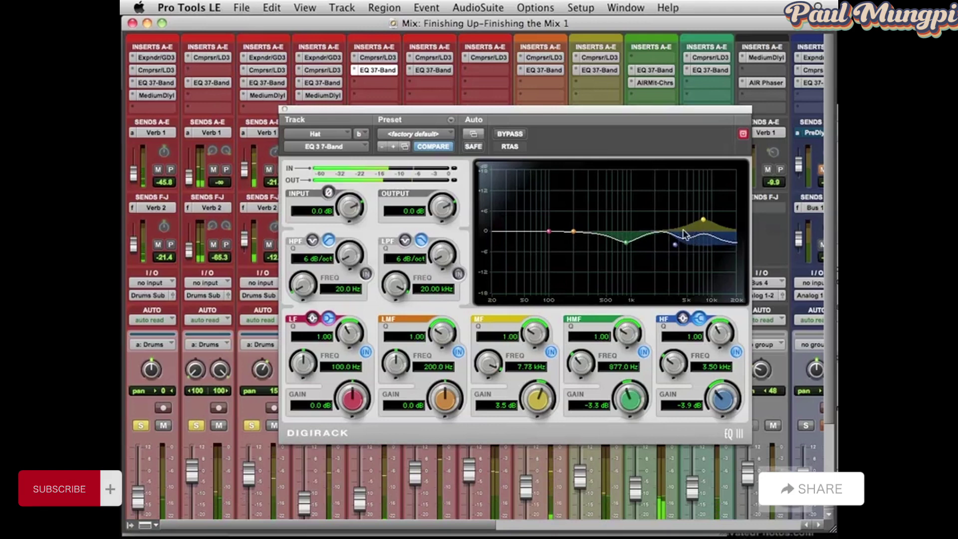
Unsolo the drums, ease the Hat EQ's high-frequency band to -2.2 dB at 3.37 kHz, and close the plug-in.
left_click(252, 426, "alt")
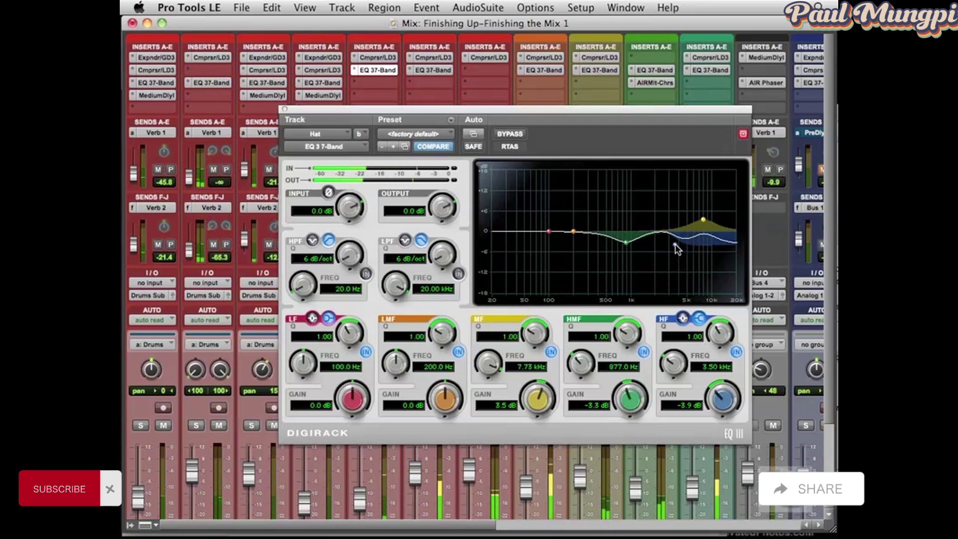
mouse_move(675, 245)
left_mouse_down()
mouse_move(676, 233)
mouse_move(676, 243)
left_mouse_up()
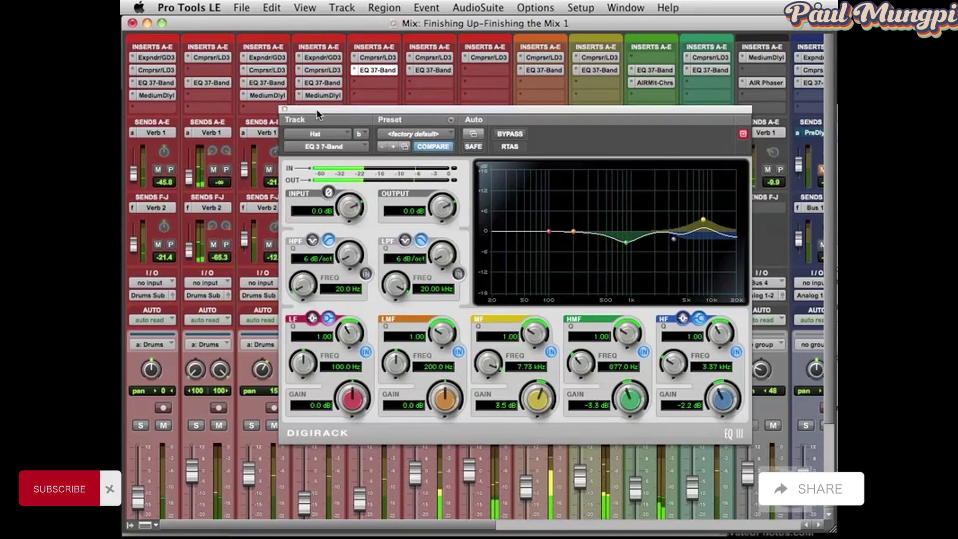
left_click(283, 109)
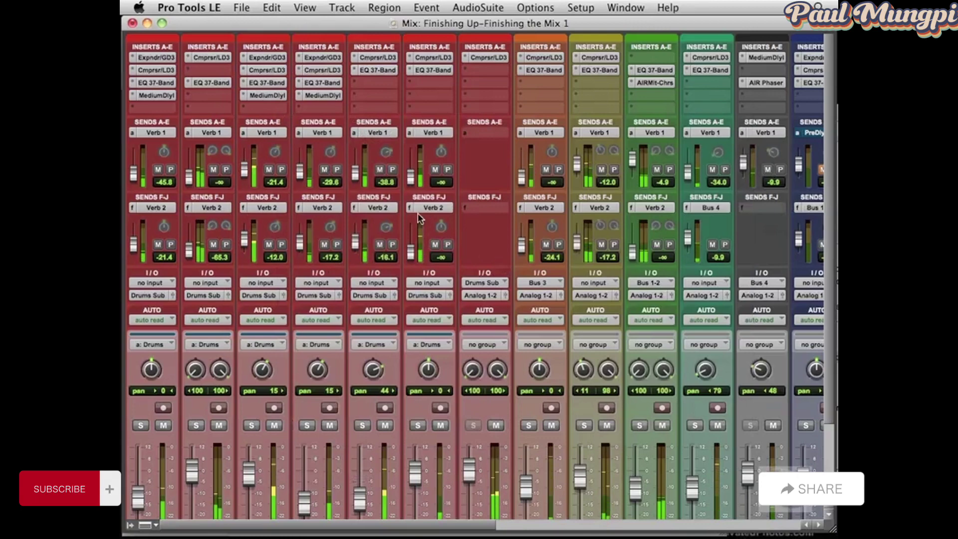
Solo the choir group and lower its tracks' Verb 1 sends to -38.8, with Alto at -54.2.
scroll(495, 291, "down", 1)
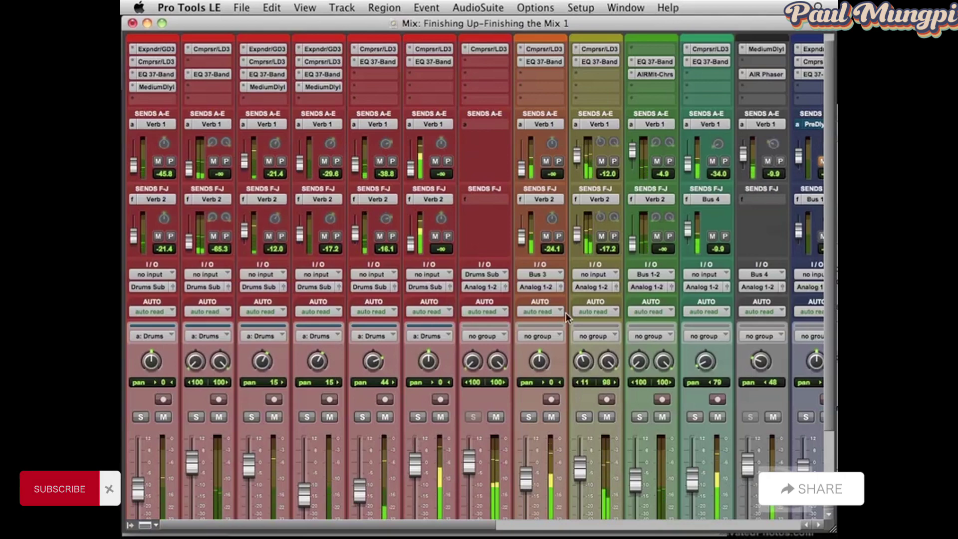
scroll(565, 312, "right", 2)
scroll(567, 313, "right", 1)
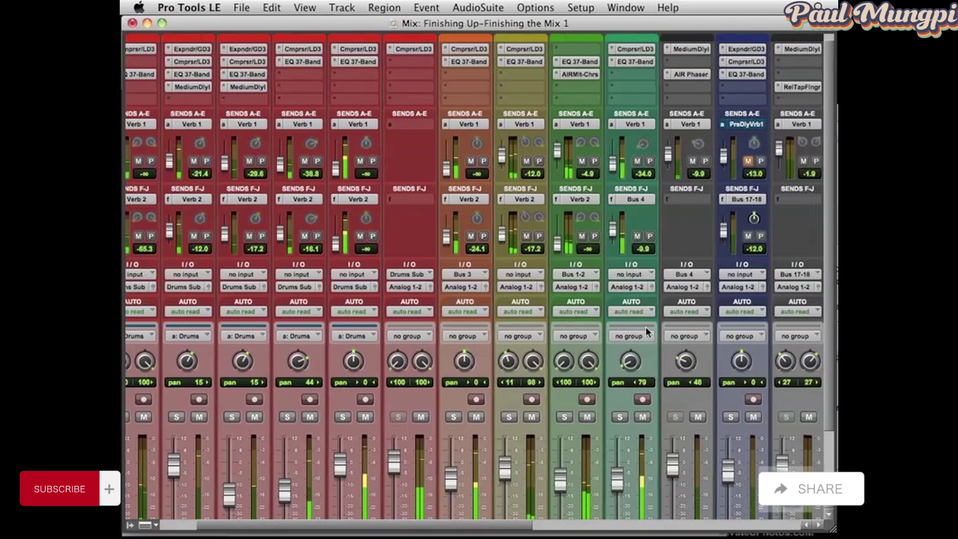
scroll(645, 325, "right", 1)
scroll(645, 325, "right", 6)
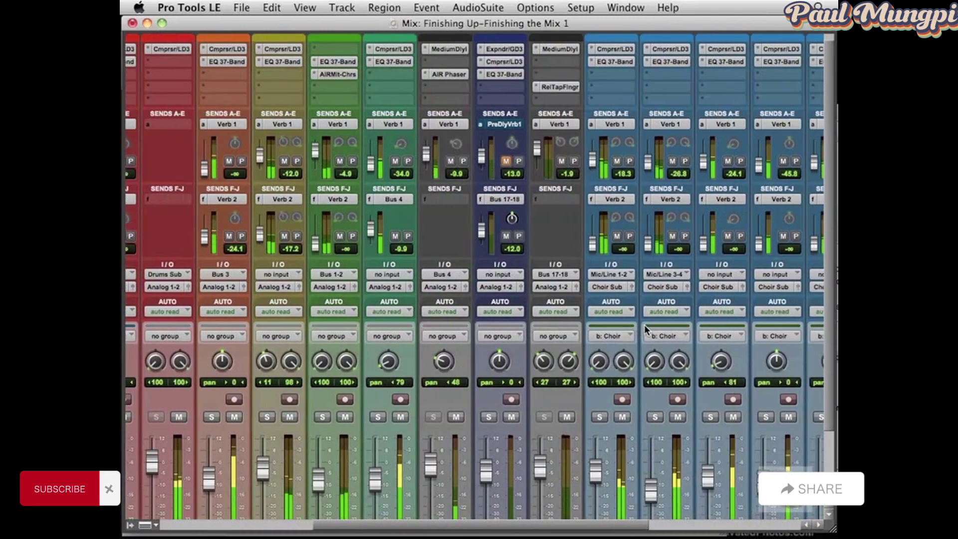
scroll(645, 324, "right", 3)
scroll(645, 325, "right", 4)
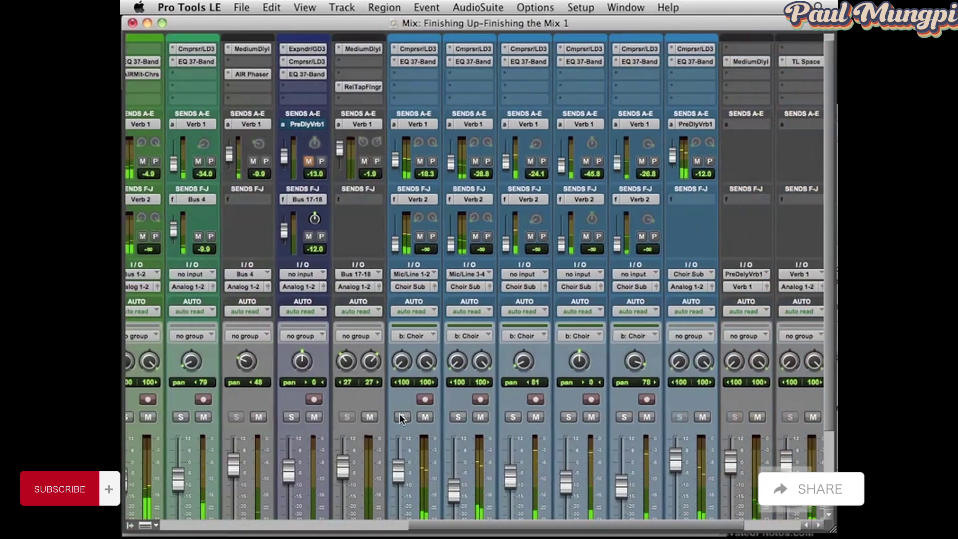
left_click(402, 417)
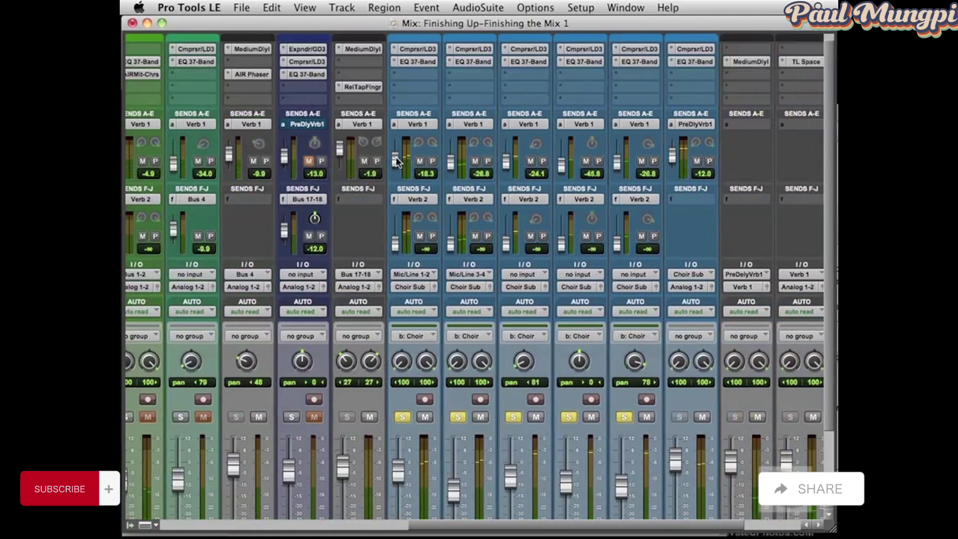
left_click_drag(396, 160, 432, 164)
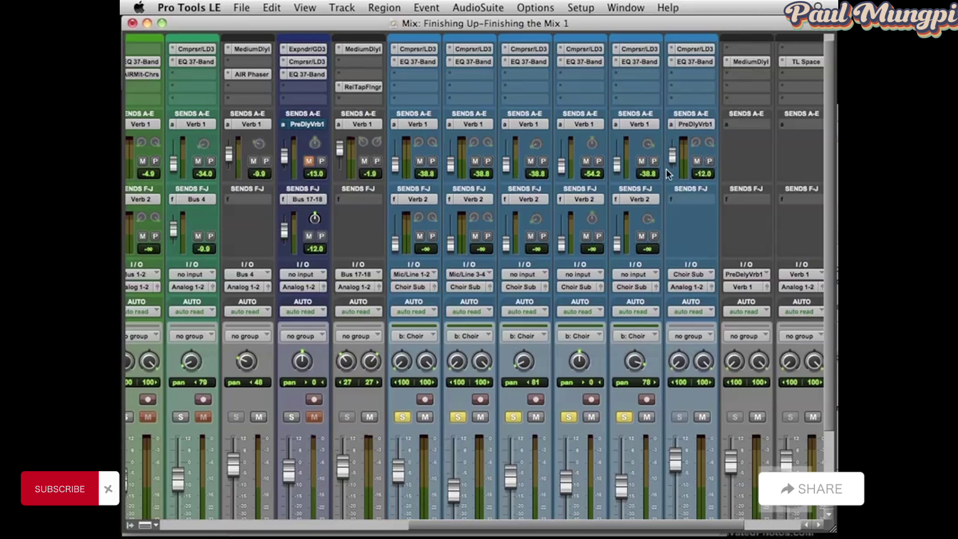
Set the choir submix's PreDlyVrb1 send to -6.9 and pull Choir Room's Verb 1 send down to -∞.
left_click_drag(675, 158, 673, 154)
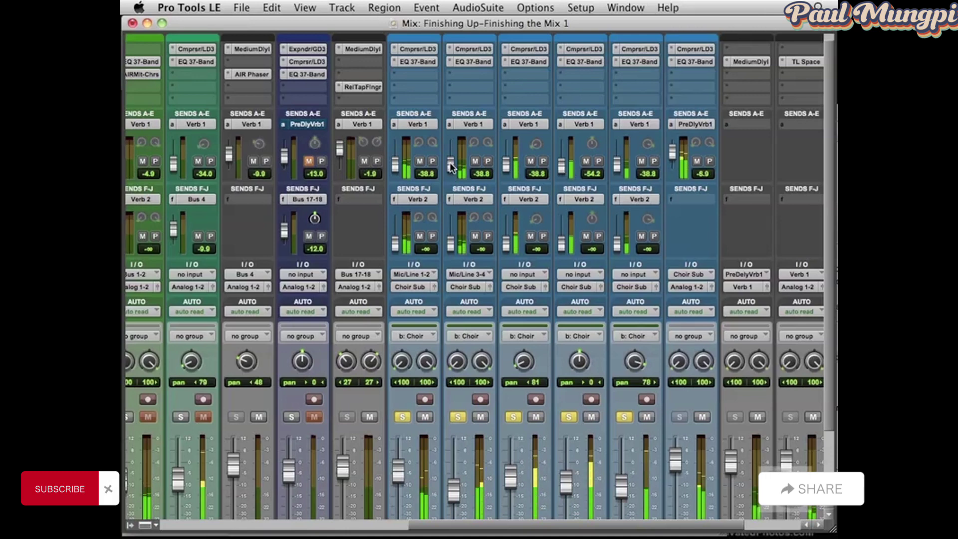
left_click_drag(451, 163, 450, 172)
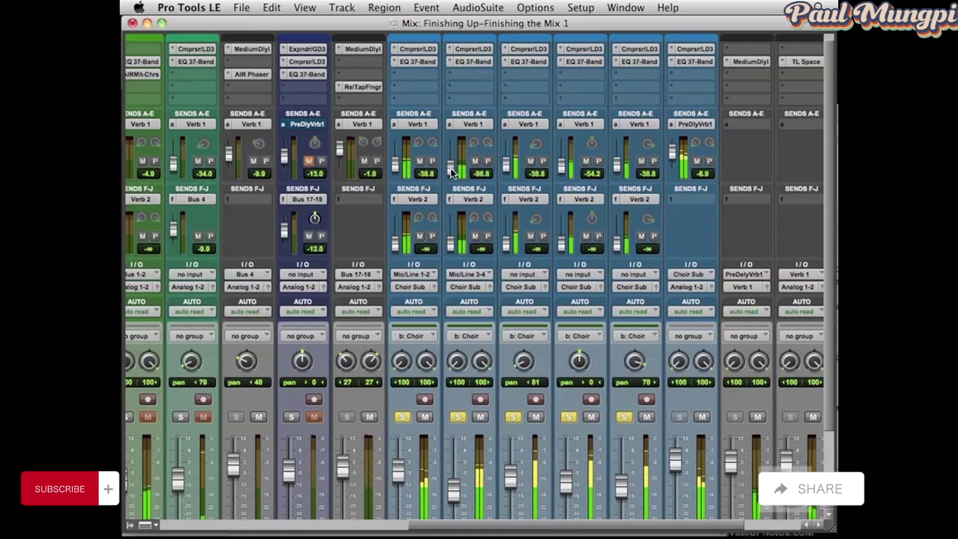
scroll(472, 309, "down", 5)
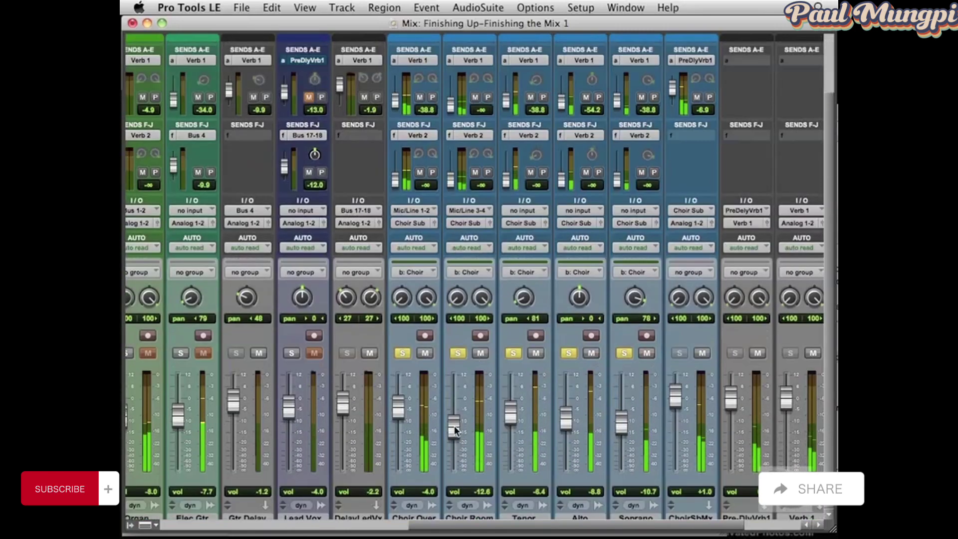
Raise Choir Room's volume to -7.4 and unsolo the choir group.
mouse_move(450, 423)
left_mouse_down()
mouse_move(454, 402)
mouse_move(455, 414)
left_mouse_up()
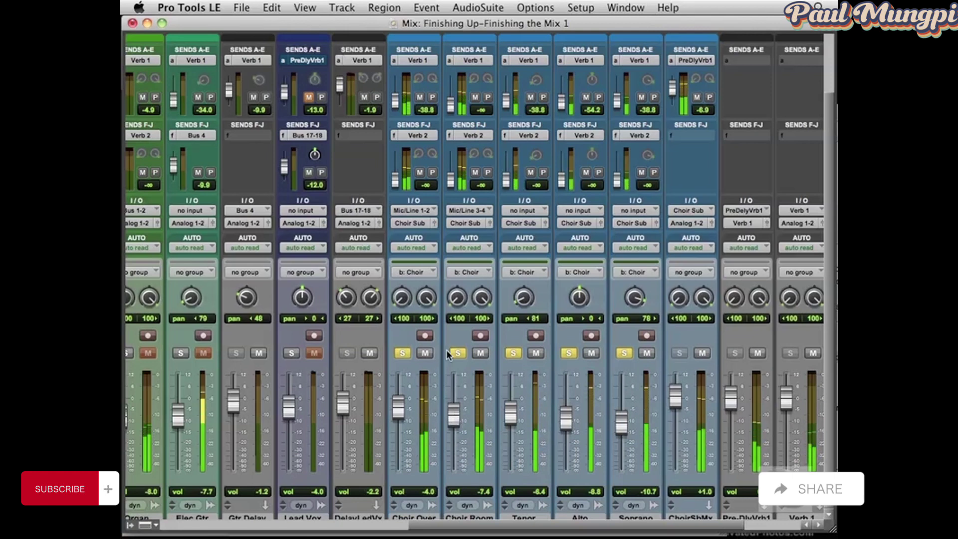
left_click(458, 354)
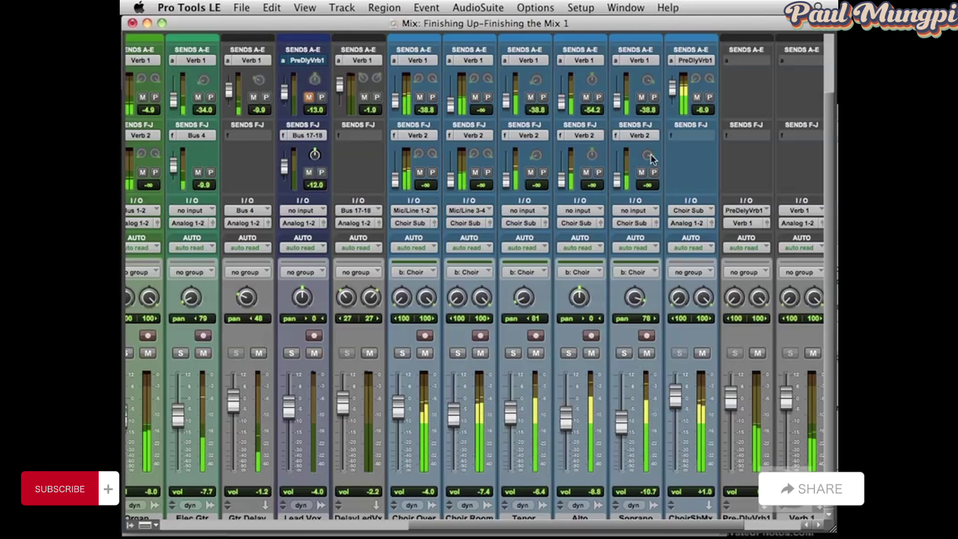
Lower the choir submix's PreDlyVrb1 send to -10.9 and set the Alto and Soprano Verb 1 sends to -54.2.
left_click_drag(673, 89, 579, 111)
left_click_drag(506, 107, 506, 109)
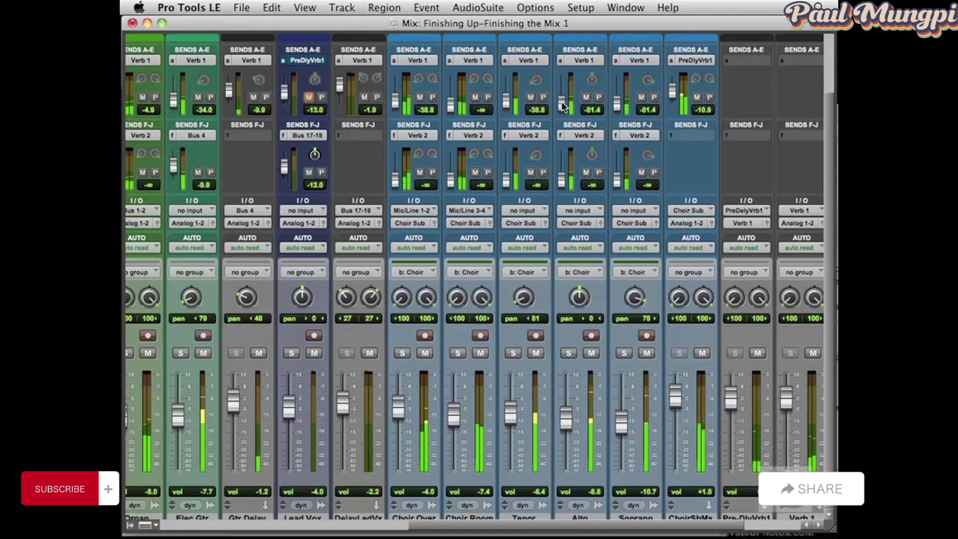
left_click_drag(565, 106, 618, 103)
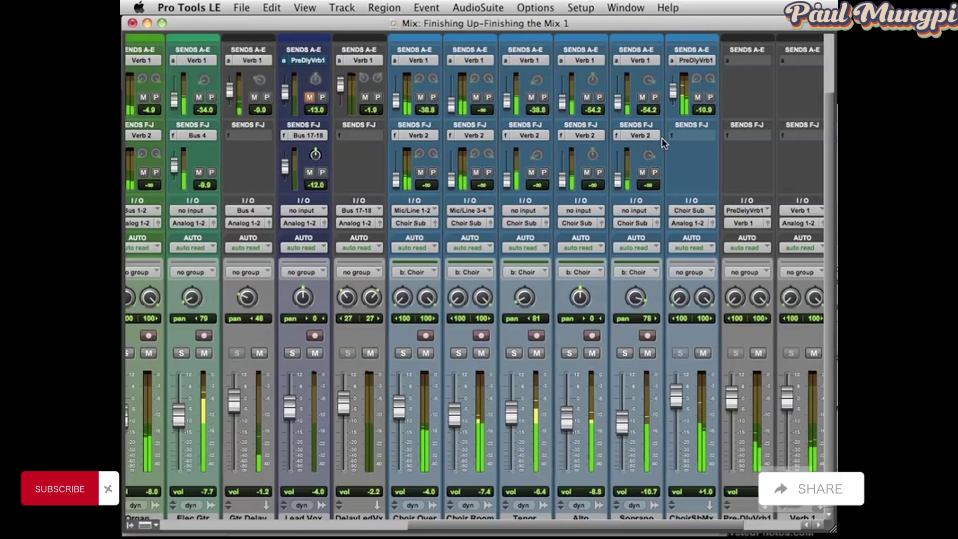
Lower the Elec Gtr track's volume to -10.7.
scroll(662, 138, "left", 2)
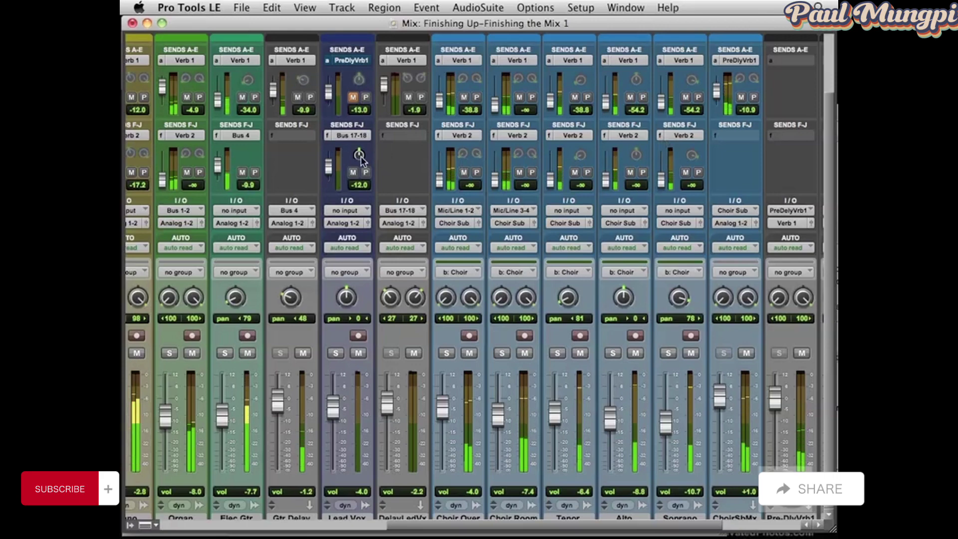
scroll(361, 157, "left", 3)
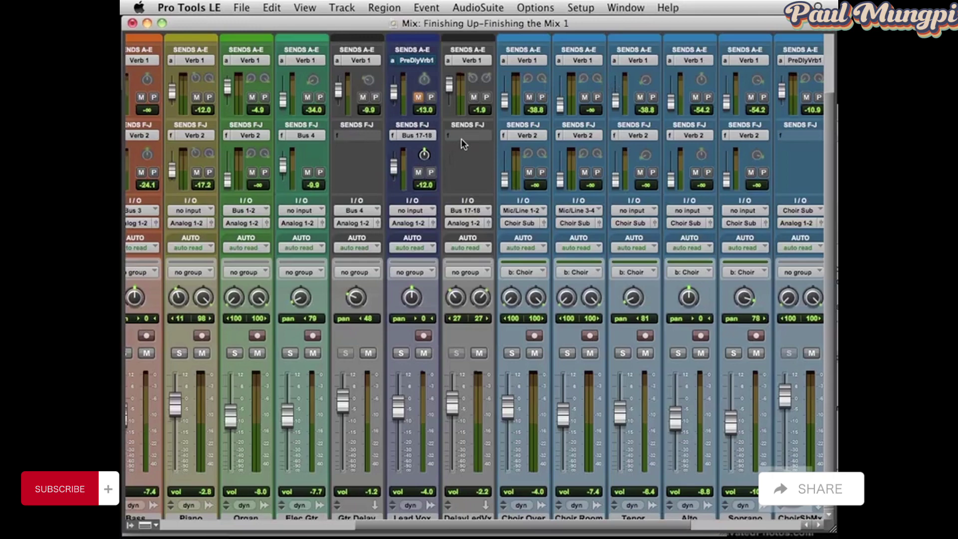
scroll(461, 138, "left", 3)
scroll(461, 139, "left", 1)
scroll(394, 211, "down", 2)
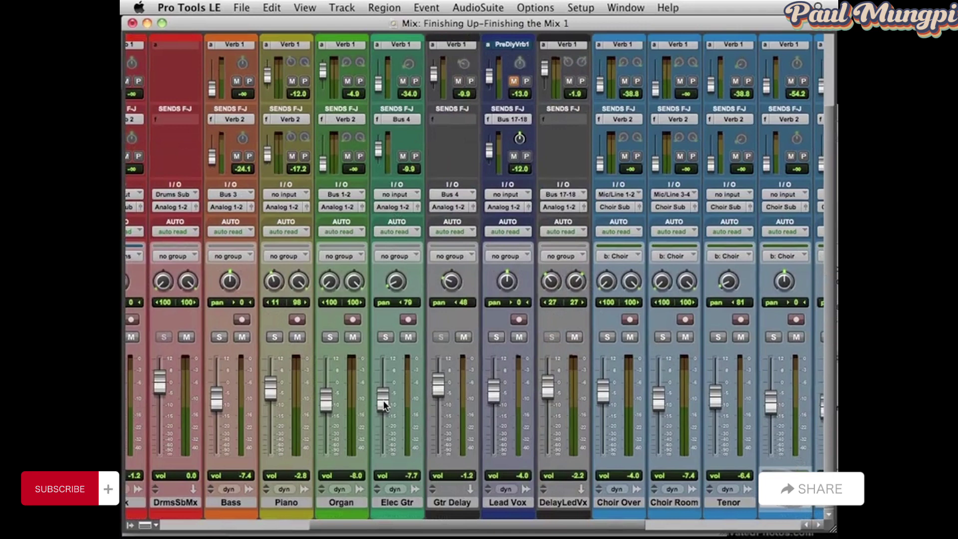
left_click_drag(384, 400, 384, 406)
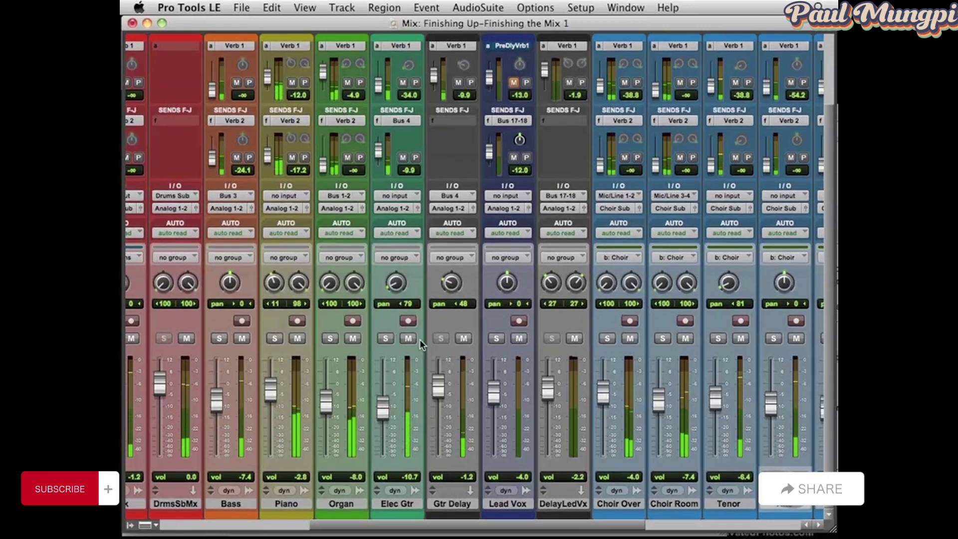
Reduce Elec Gtr's Bus 4 delay send to -17.2, soloing the track while adjusting and unsoloing it when done.
scroll(420, 339, "up", 1)
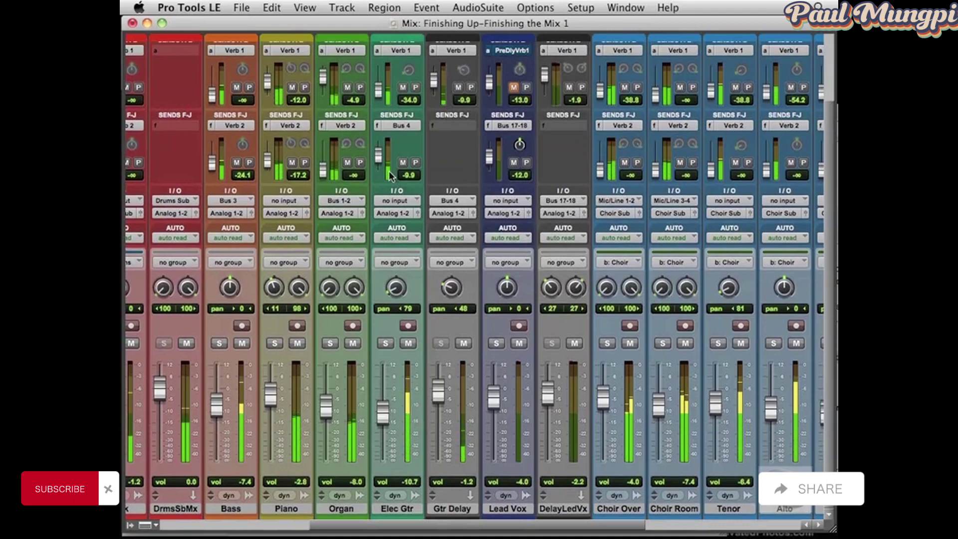
left_click_drag(379, 157, 380, 159)
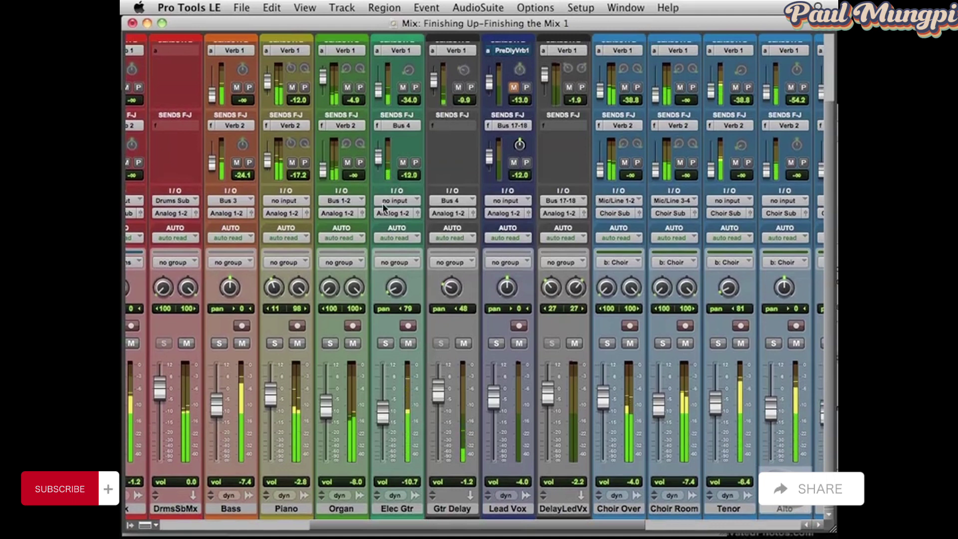
left_click(386, 344)
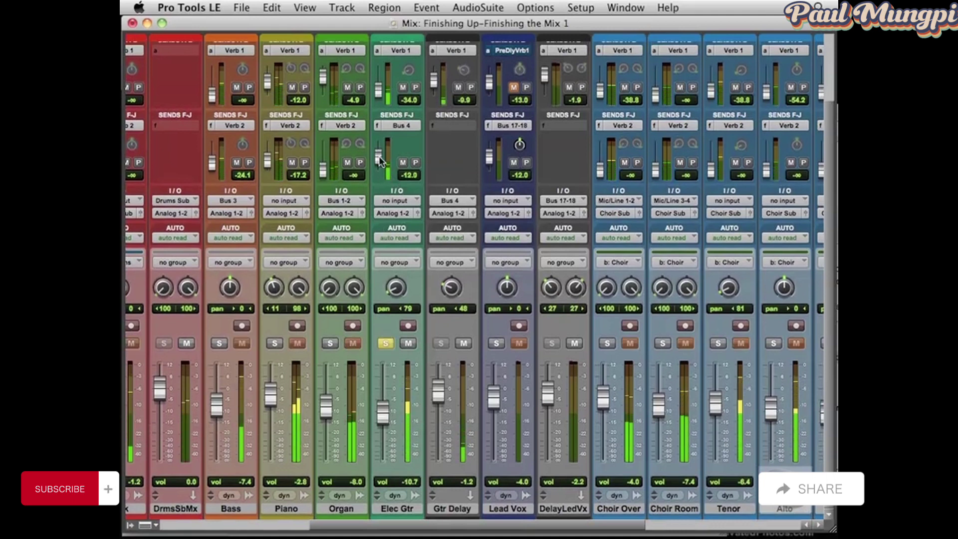
left_click_drag(379, 159, 380, 164)
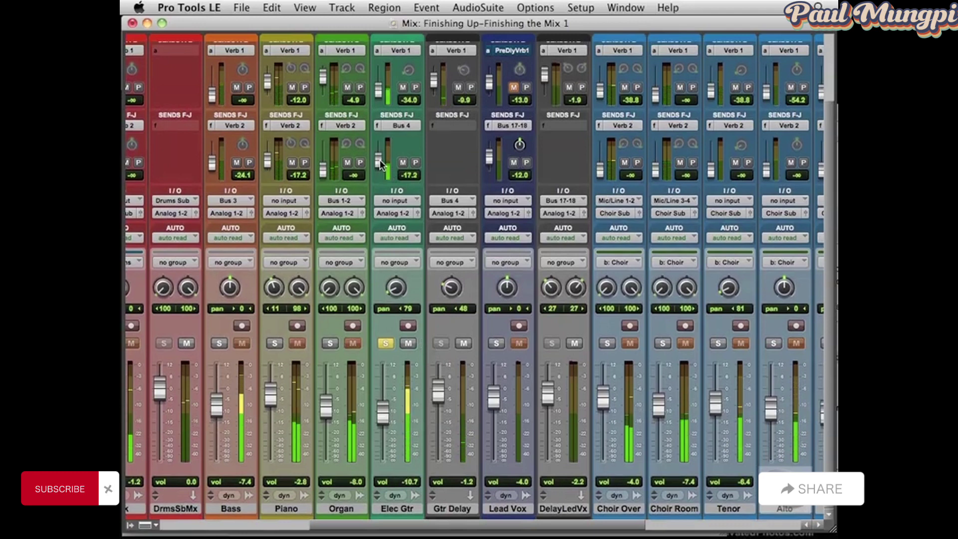
left_click(385, 344)
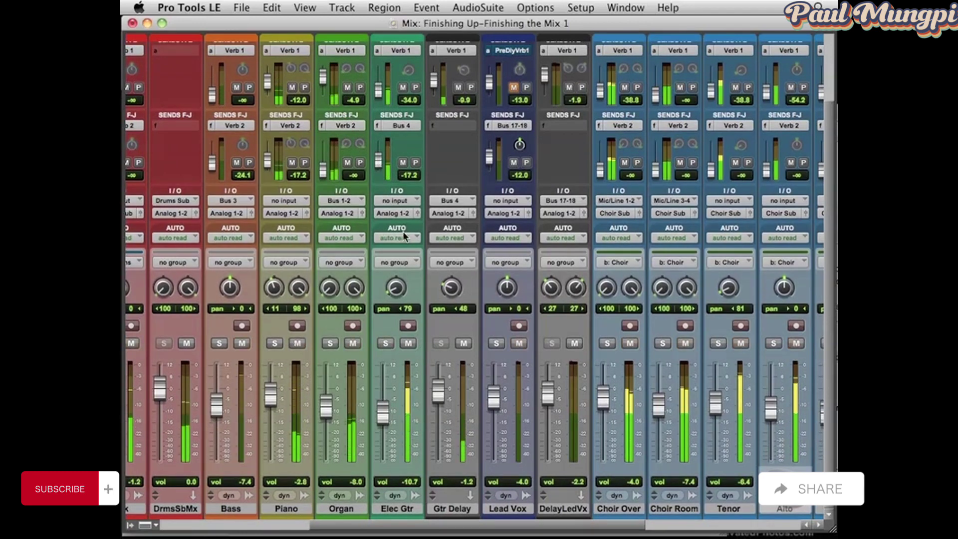
Trim the Elec Gtr track's volume in small amounts down to -12.0.
scroll(447, 154, "up", 3)
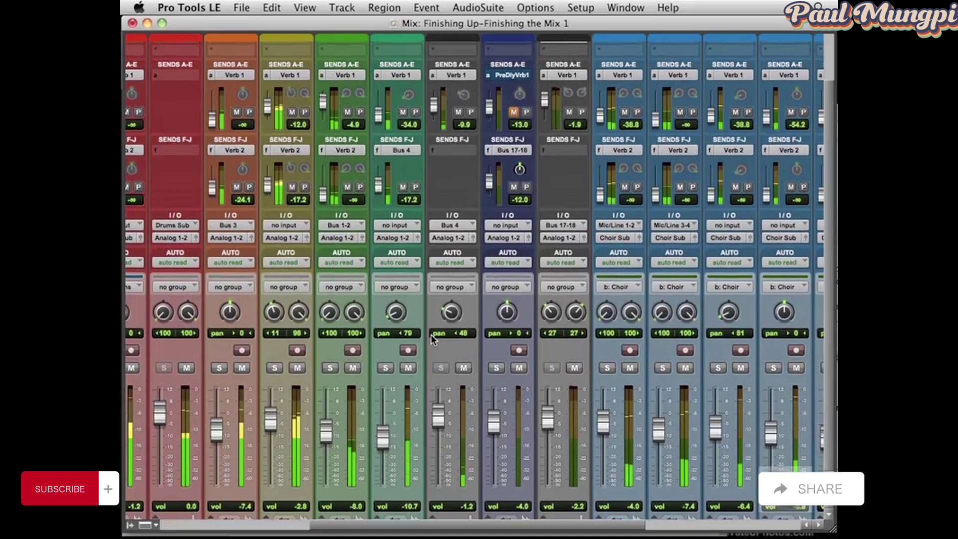
scroll(430, 334, "down", 1)
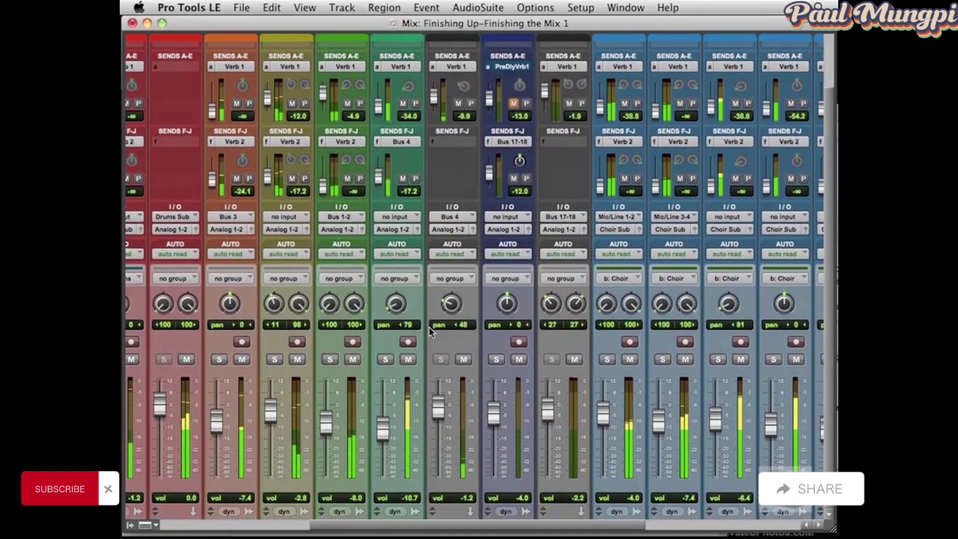
left_click_drag(382, 429, 382, 430)
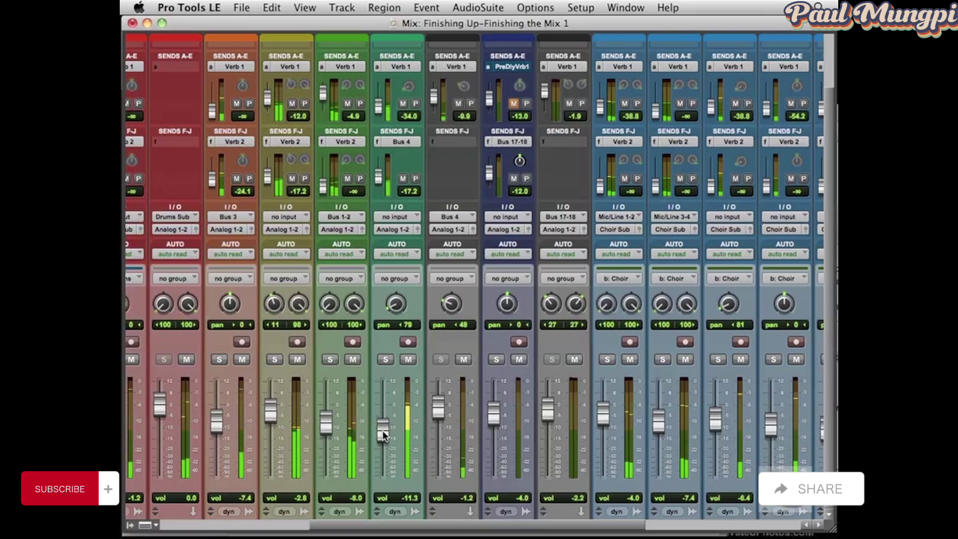
left_click_drag(382, 430, 383, 430)
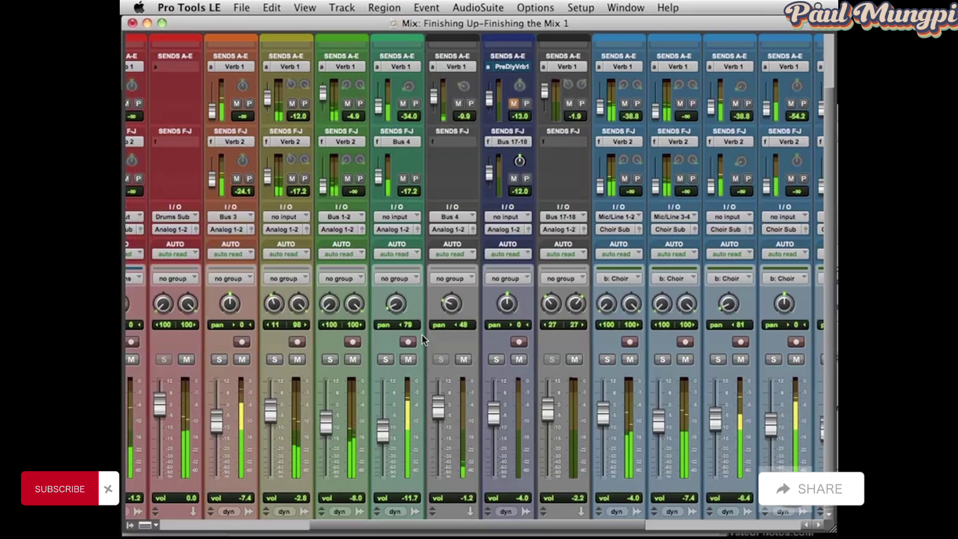
scroll(399, 321, "left", 1)
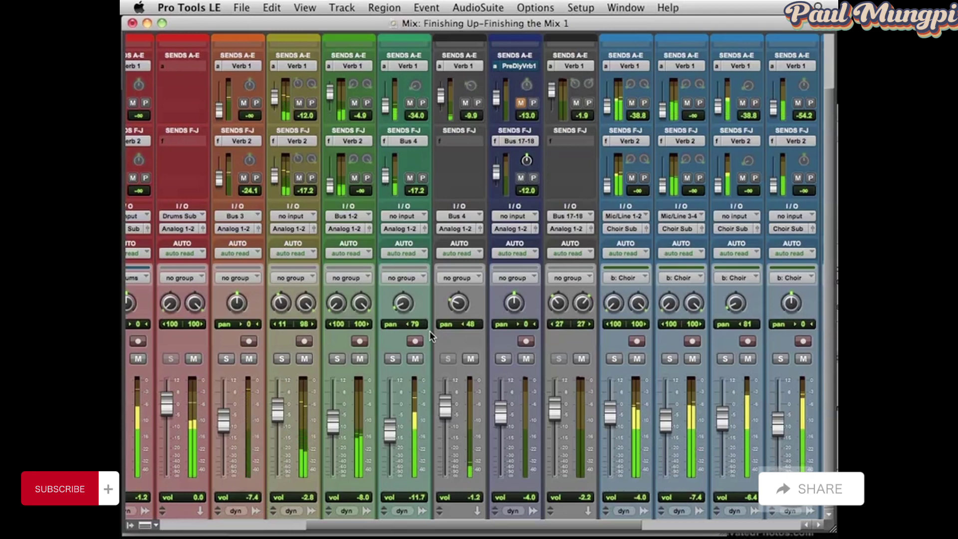
scroll(430, 331, "down", 1)
scroll(430, 331, "down", 3)
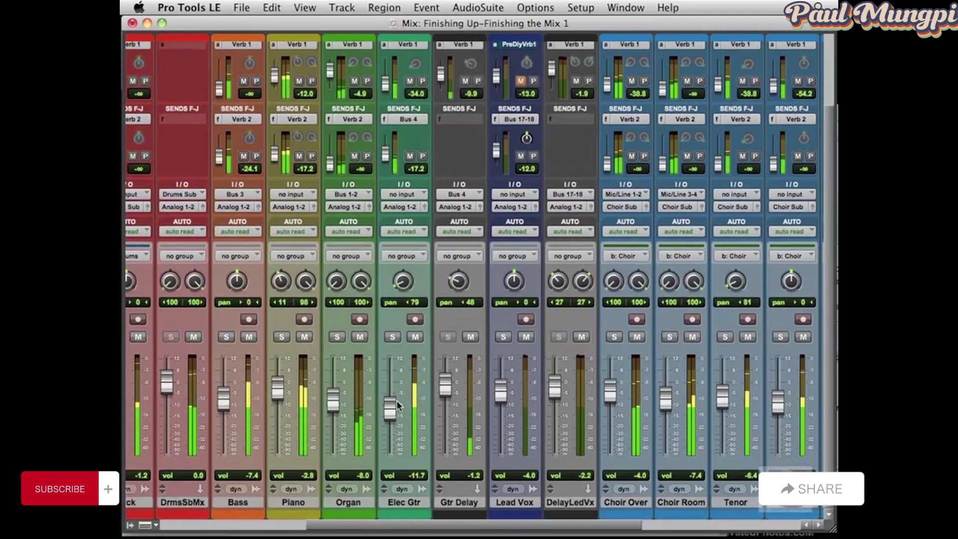
left_click_drag(392, 406, 393, 407)
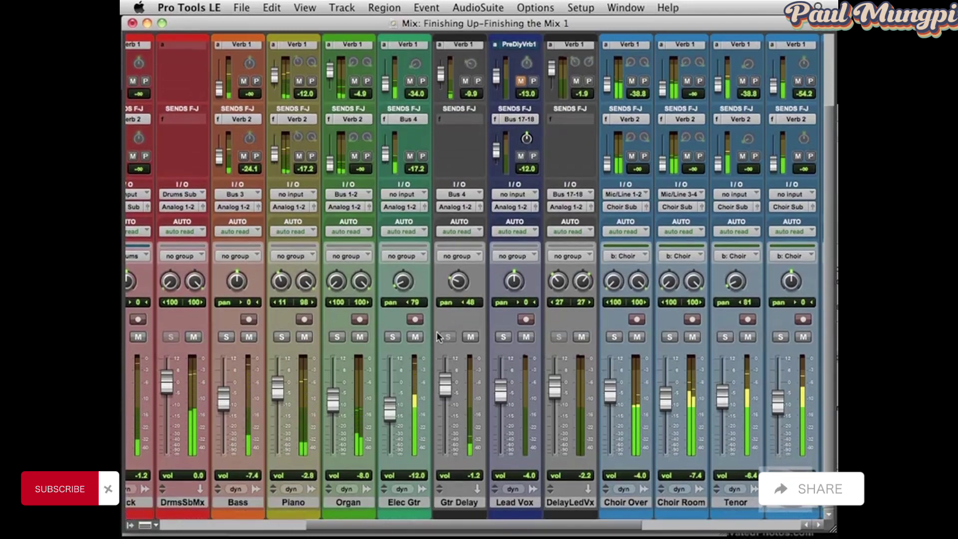
Move the Gtr Delay track's pan closer to center, setting it to 28 left.
scroll(437, 337, "up", 1)
scroll(437, 334, "up", 1)
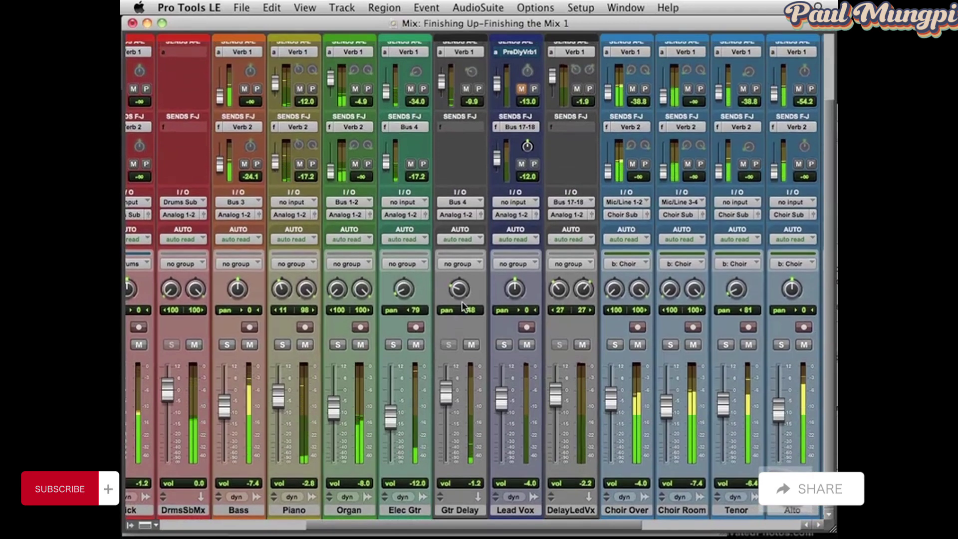
scroll(430, 313, "up", 1)
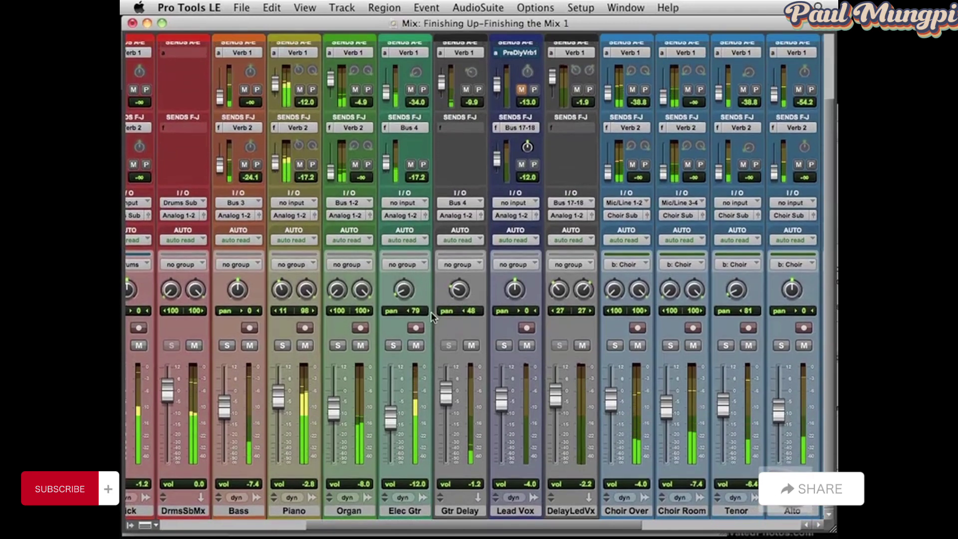
left_click_drag(457, 291, 457, 278)
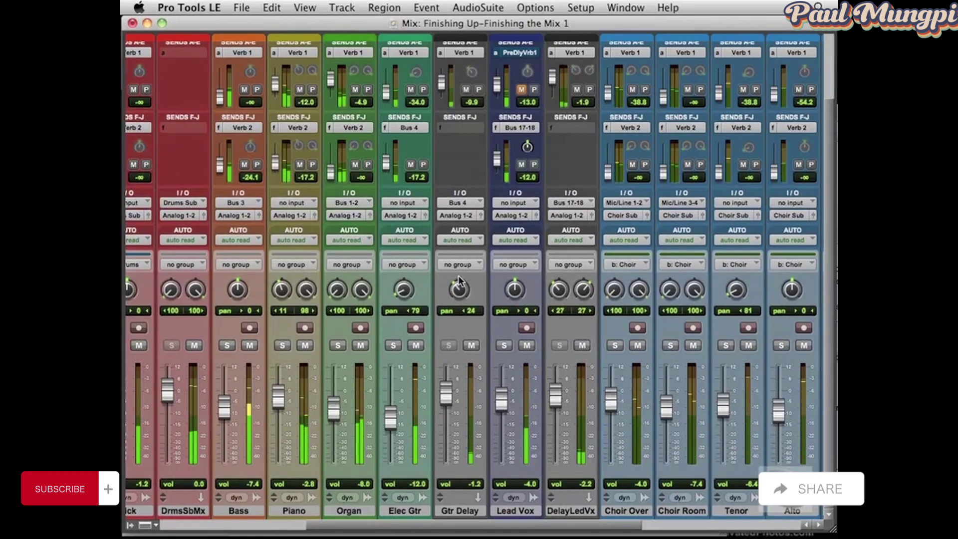
left_click_drag(457, 277, 435, 278)
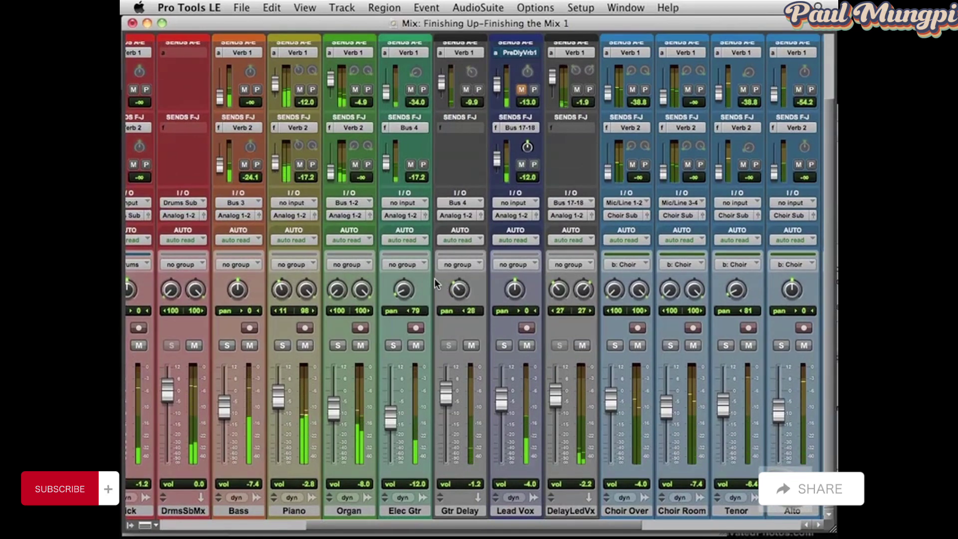